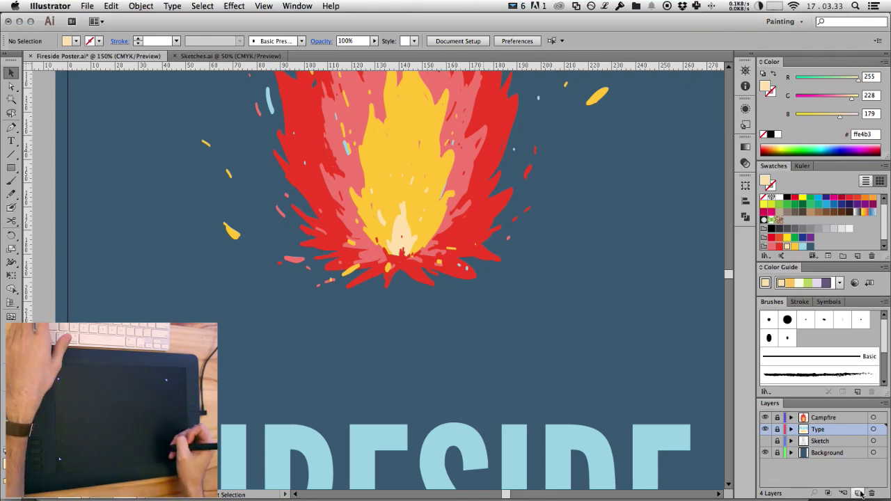
Create a new layer above the Type layer and name it Wood
left_click(859, 493)
double_click(819, 429)
type("Wood")
key("Return")
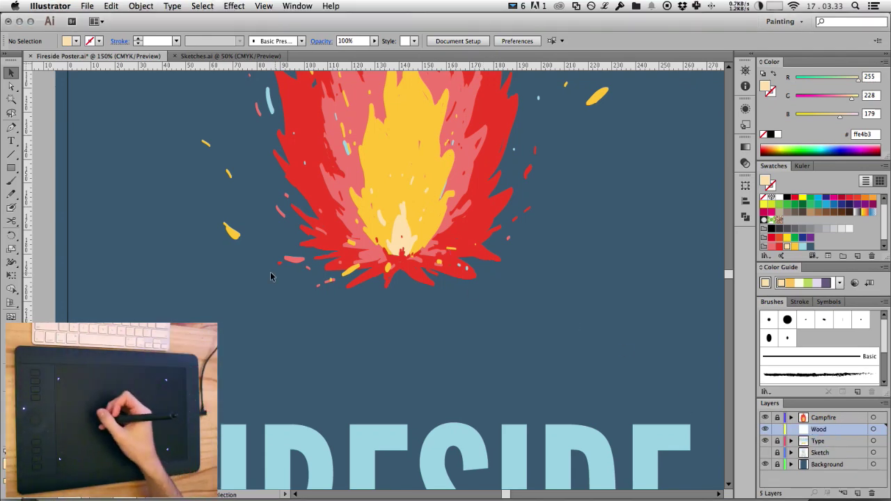
Draw a cream log at the fire's lower left with the Blob Brush, including its round cut end, growth rings and bark lines
key("shift+b")
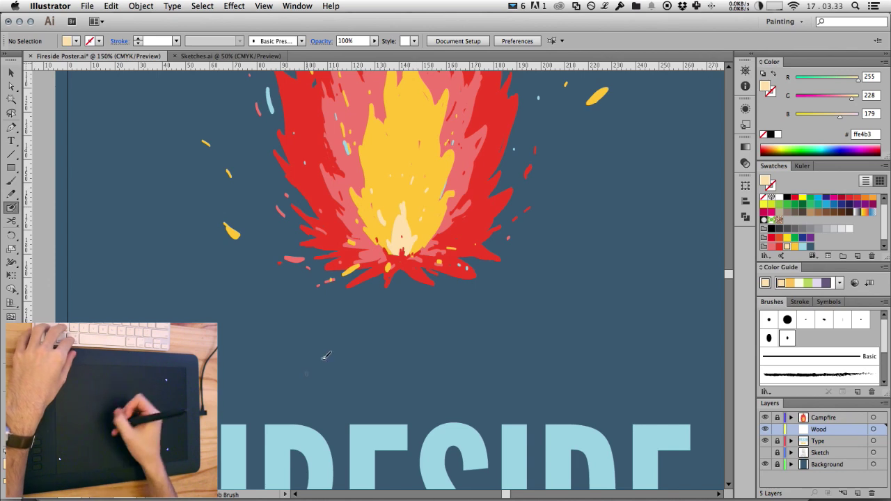
left_click_drag(342, 292, 285, 333)
key("super+z")
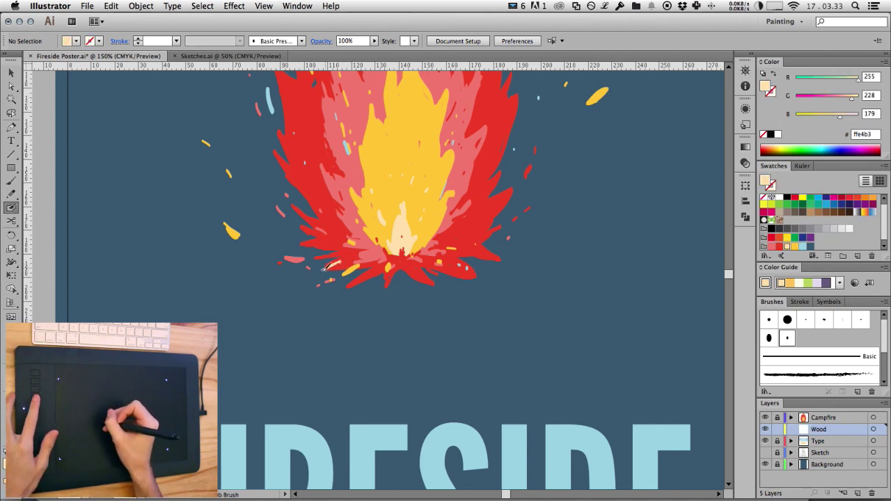
mouse_move(320, 270)
left_mouse_down()
mouse_move(256, 302)
mouse_move(251, 328)
mouse_move(282, 361)
mouse_move(356, 319)
left_mouse_up()
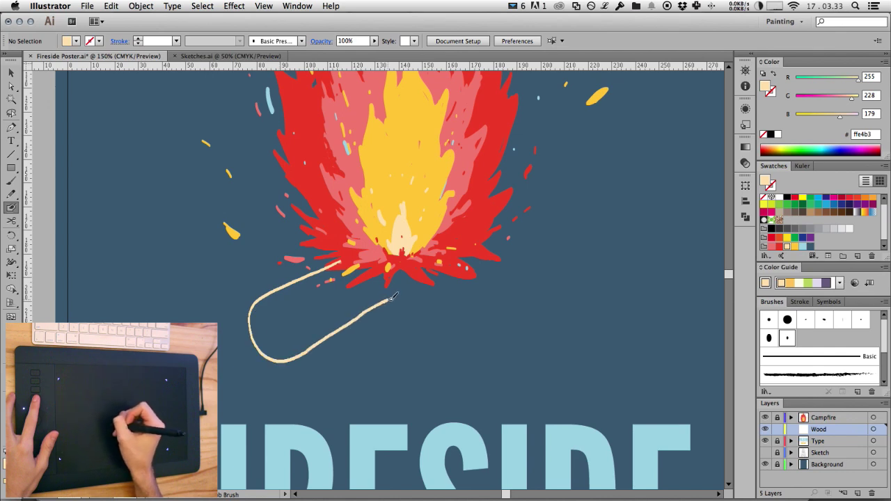
left_click_drag(393, 296, 408, 279)
mouse_move(271, 294)
left_mouse_down()
mouse_move(297, 305)
mouse_move(303, 355)
left_mouse_up()
key("super+z")
mouse_move(271, 294)
left_mouse_down()
mouse_move(303, 337)
mouse_move(291, 356)
left_mouse_up()
mouse_move(265, 310)
left_mouse_down()
mouse_move(264, 334)
mouse_move(287, 348)
left_mouse_up()
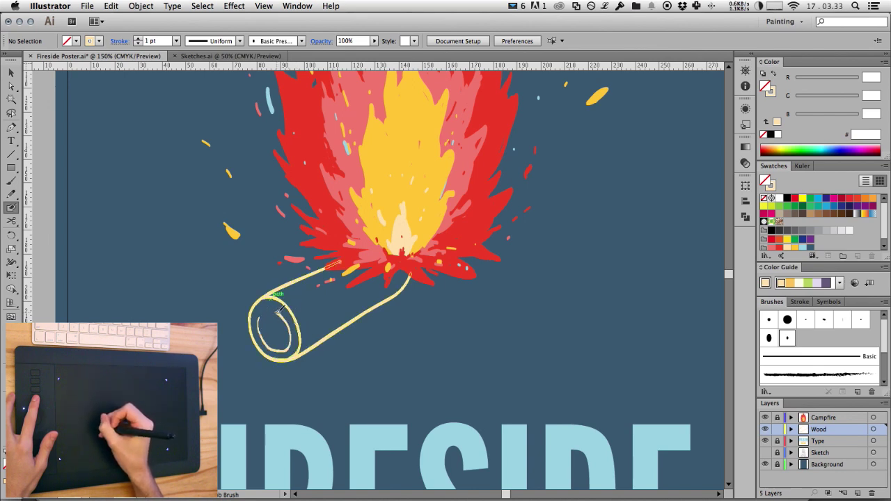
mouse_move(276, 310)
left_mouse_down()
mouse_move(269, 336)
mouse_move(271, 322)
mouse_move(280, 338)
mouse_move(280, 323)
mouse_move(278, 330)
mouse_move(332, 322)
mouse_move(366, 301)
mouse_move(339, 302)
mouse_move(339, 282)
mouse_move(324, 297)
mouse_move(300, 290)
mouse_move(327, 277)
mouse_move(384, 280)
mouse_move(382, 291)
mouse_move(364, 270)
mouse_move(379, 318)
left_mouse_up()
Draw a front middle cream log below the flames with growth rings and bark lines, and erase its upper right edge
left_click_drag(381, 257, 359, 357)
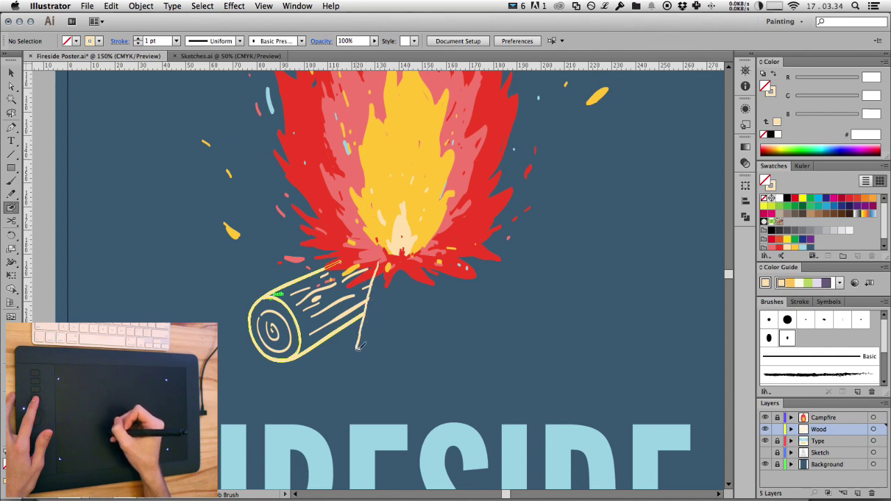
mouse_move(358, 350)
left_mouse_down()
mouse_move(392, 388)
mouse_move(426, 385)
mouse_move(433, 252)
left_mouse_up()
mouse_move(356, 353)
left_mouse_down()
mouse_move(394, 331)
mouse_move(424, 347)
mouse_move(431, 360)
mouse_move(423, 379)
mouse_move(396, 342)
mouse_move(373, 346)
mouse_move(371, 360)
mouse_move(387, 373)
mouse_move(415, 376)
mouse_move(381, 356)
mouse_move(407, 356)
left_mouse_up()
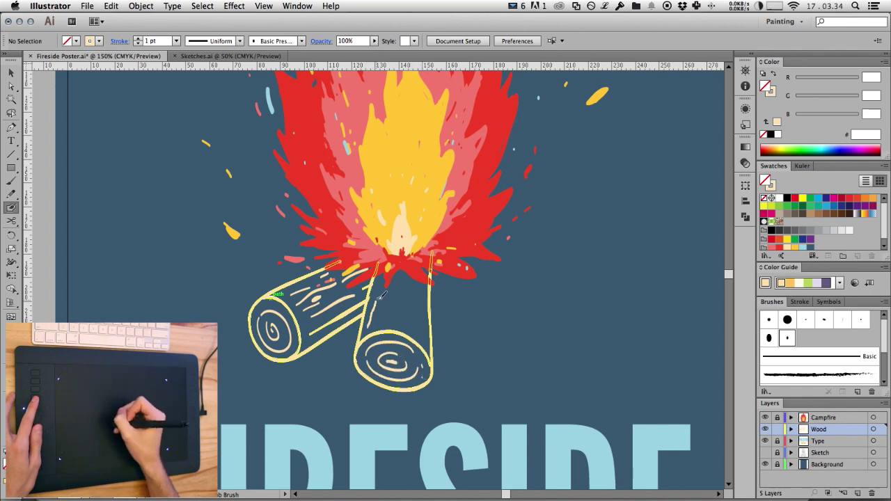
mouse_move(402, 307)
left_mouse_down()
mouse_move(423, 315)
mouse_move(419, 275)
mouse_move(419, 307)
left_mouse_up()
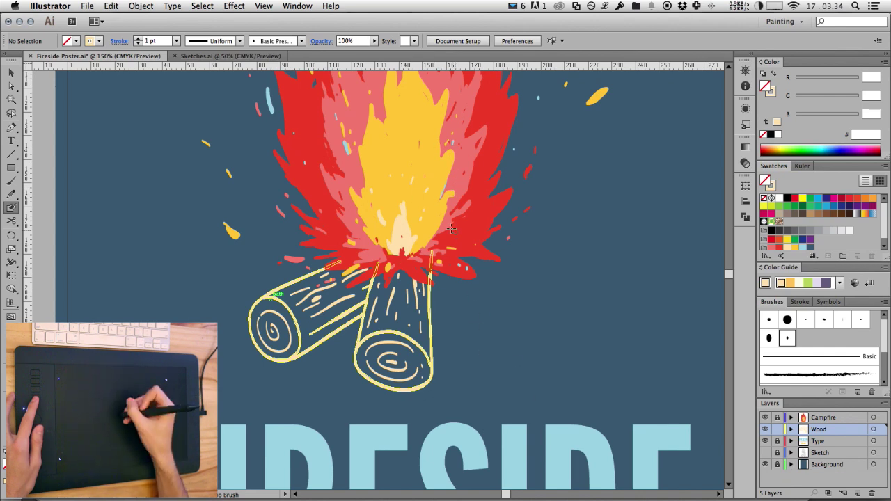
mouse_move(452, 246)
left_mouse_down()
mouse_move(442, 322)
mouse_move(454, 324)
left_mouse_up()
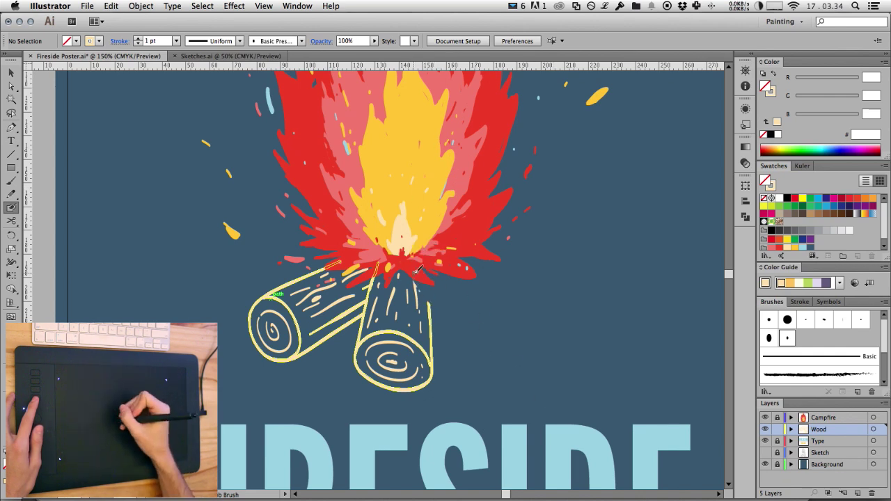
Draw a cream log at the fire's lower right with rings and bark lines, and erase the log lines overlapping the flames
mouse_move(423, 277)
left_mouse_down()
mouse_move(498, 362)
mouse_move(522, 368)
mouse_move(551, 342)
mouse_move(555, 308)
mouse_move(539, 300)
mouse_move(505, 333)
mouse_move(511, 363)
left_mouse_up()
left_click_drag(551, 305, 474, 241)
mouse_move(537, 320)
left_mouse_down()
mouse_move(519, 351)
mouse_move(522, 341)
left_mouse_up()
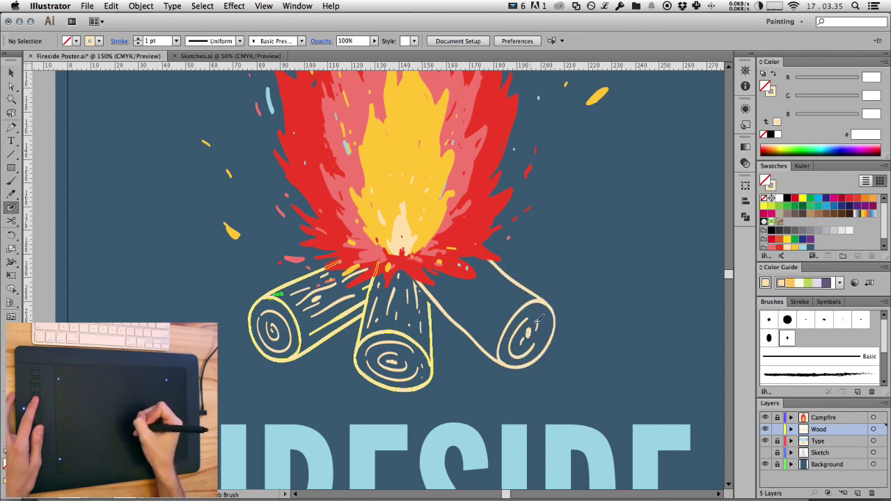
left_click_drag(484, 275, 489, 284)
left_click_drag(444, 280, 483, 322)
left_click_drag(443, 289, 489, 331)
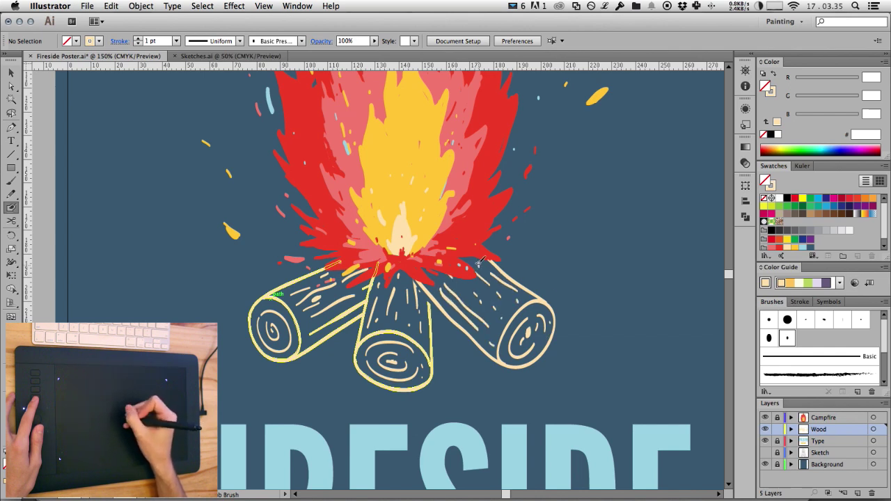
mouse_move(327, 265)
left_mouse_down()
mouse_move(399, 269)
mouse_move(423, 281)
mouse_move(466, 277)
mouse_move(503, 251)
left_mouse_up()
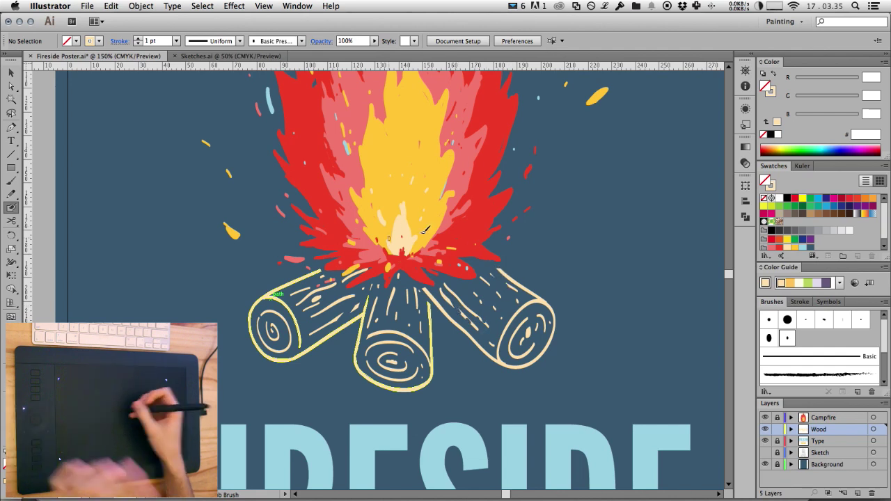
left_click(804, 247)
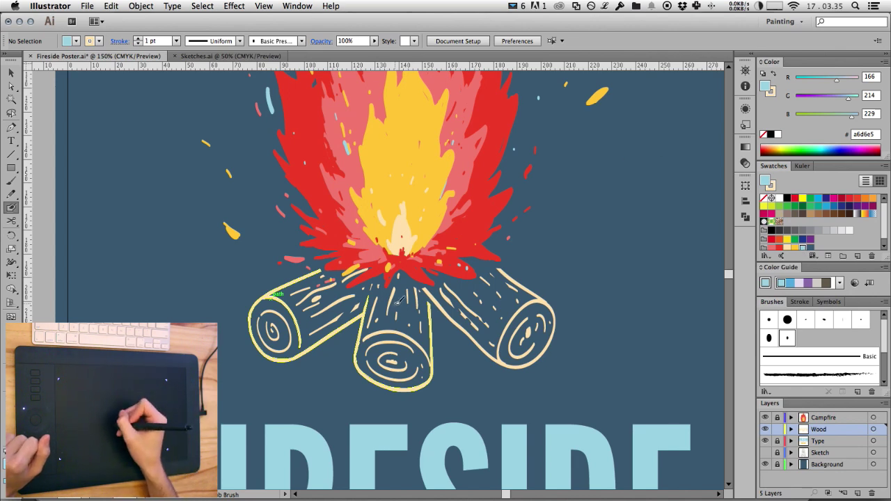
left_click_drag(428, 299, 431, 312)
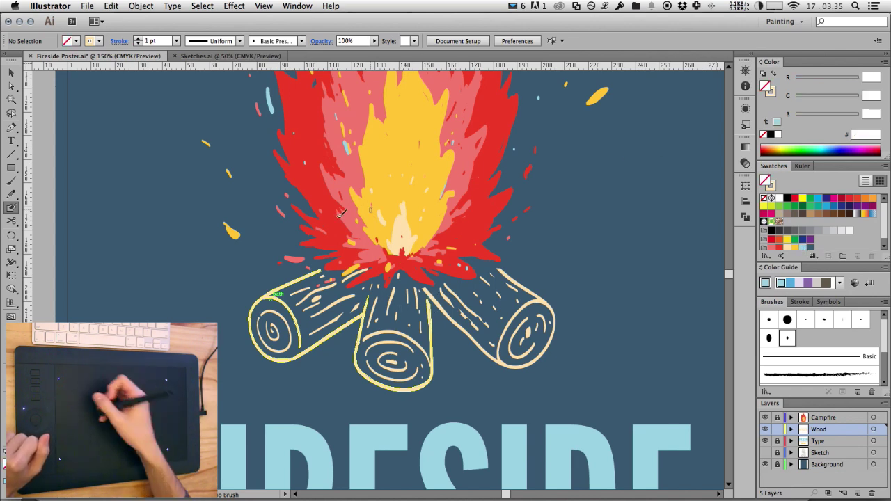
left_click(11, 72)
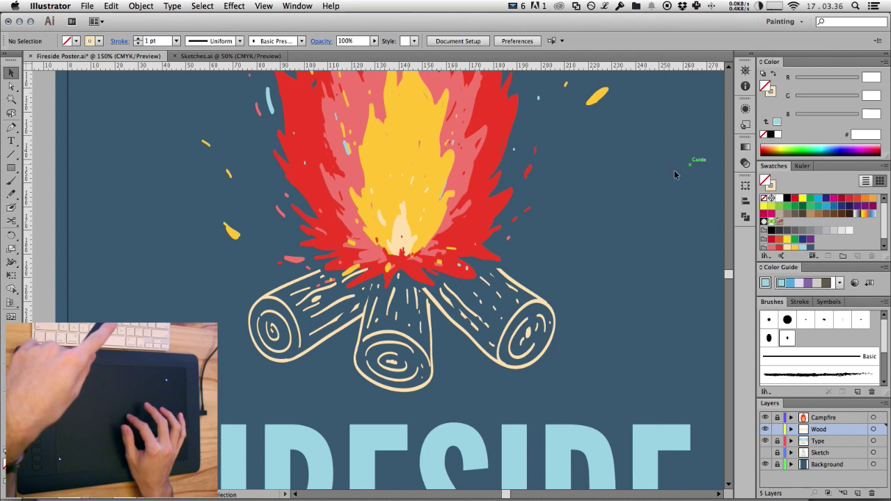
Paint yellow highlight strokes with the Blob Brush on the bark and cut ends of the three logs, using no fill
key("super+0")
scroll(612, 184, "right", 5)
scroll(613, 184, "up", 2)
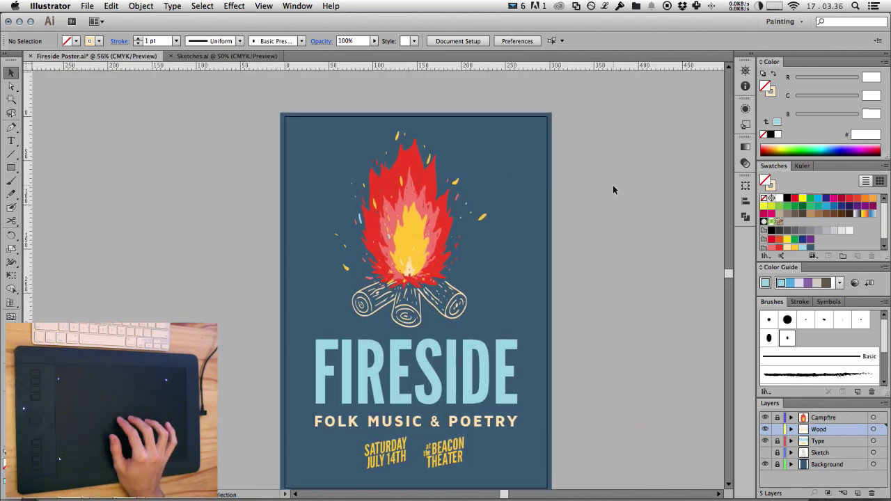
scroll(613, 185, "up", 6)
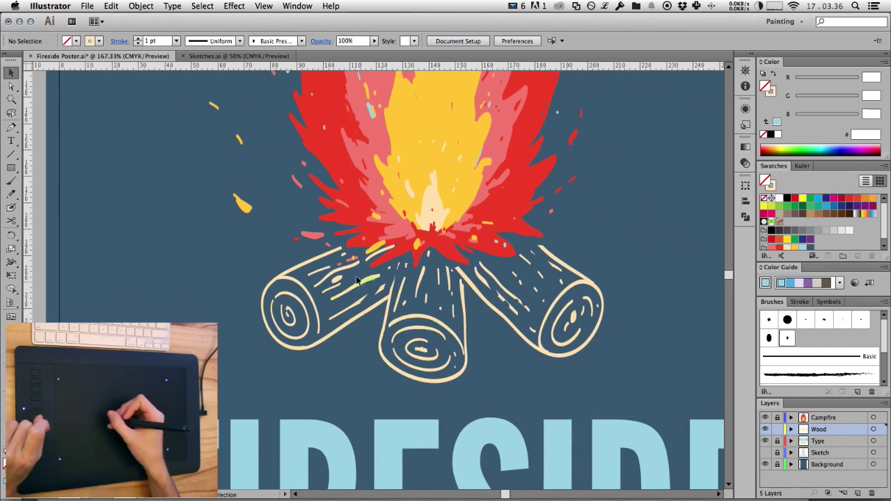
left_click(12, 207)
left_click(796, 247)
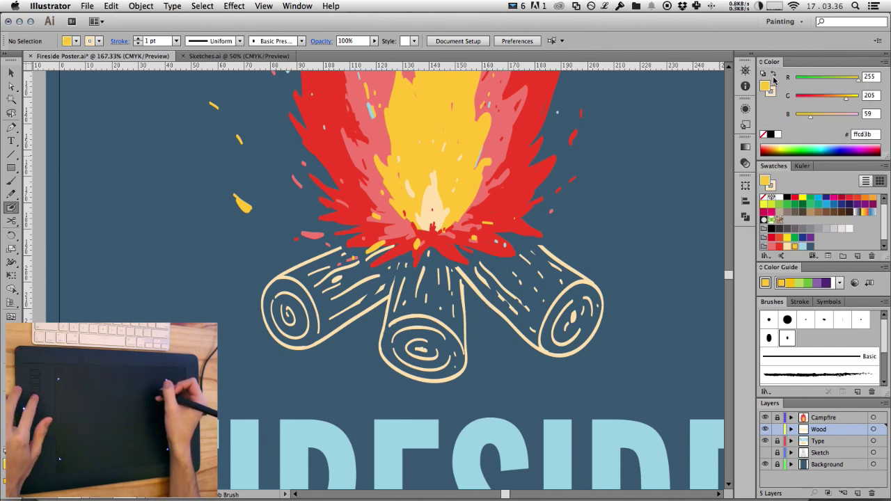
key("slash")
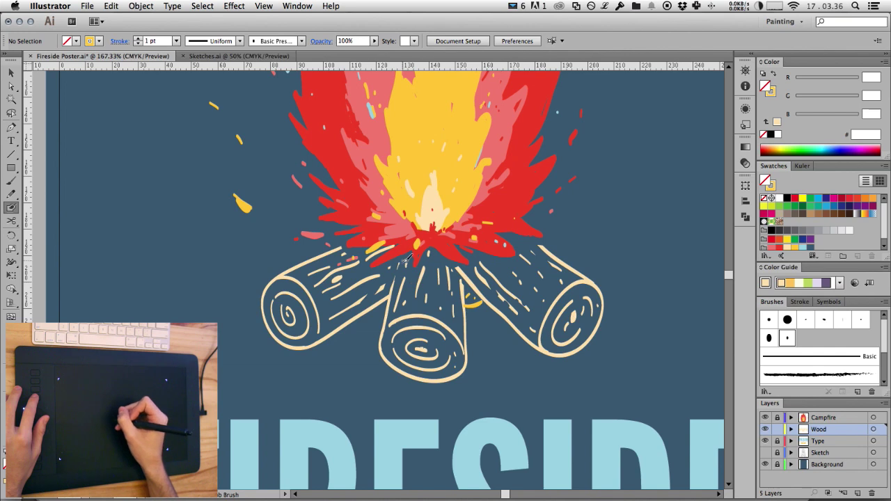
left_click_drag(445, 264, 450, 290)
mouse_move(392, 325)
left_mouse_down()
mouse_move(432, 321)
mouse_move(452, 337)
left_mouse_up()
left_click_drag(490, 263, 529, 295)
mouse_move(287, 274)
left_mouse_down()
mouse_move(314, 288)
mouse_move(318, 309)
left_mouse_up()
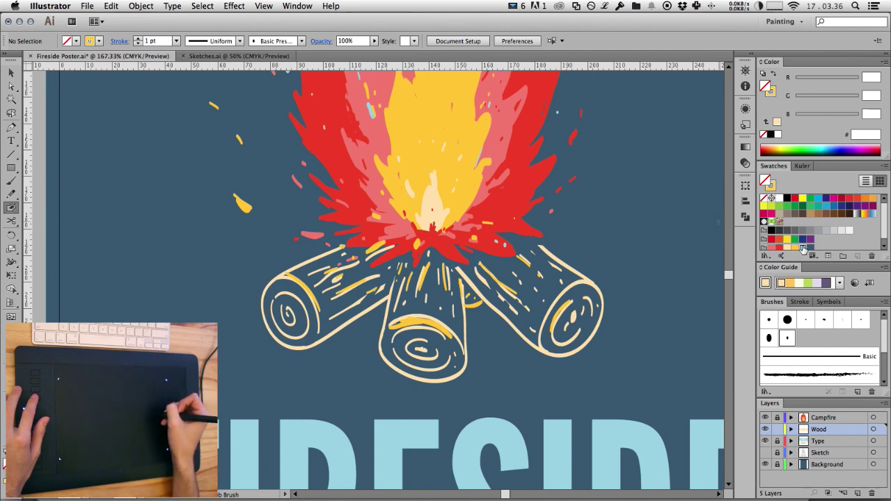
Paint light blue shading strokes near the flames and along the lower edges of the three logs, using no fill
left_click(803, 248)
key("shift+x")
key("slash")
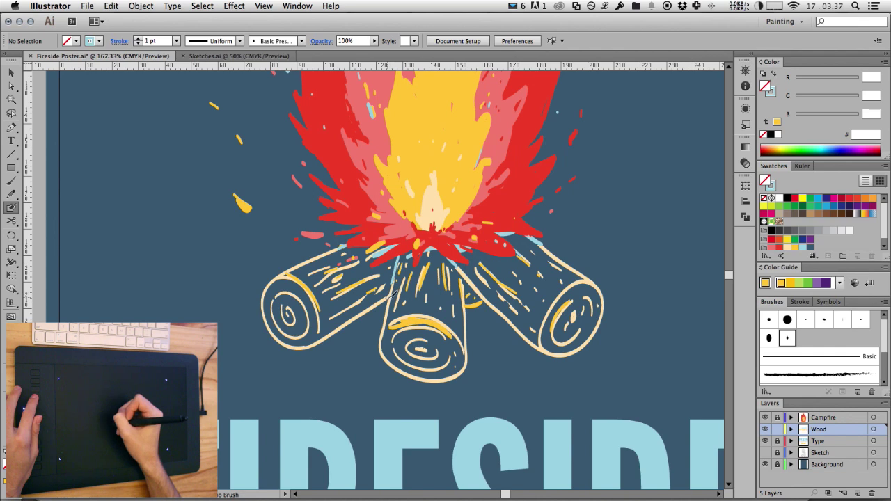
left_click_drag(395, 362, 411, 376)
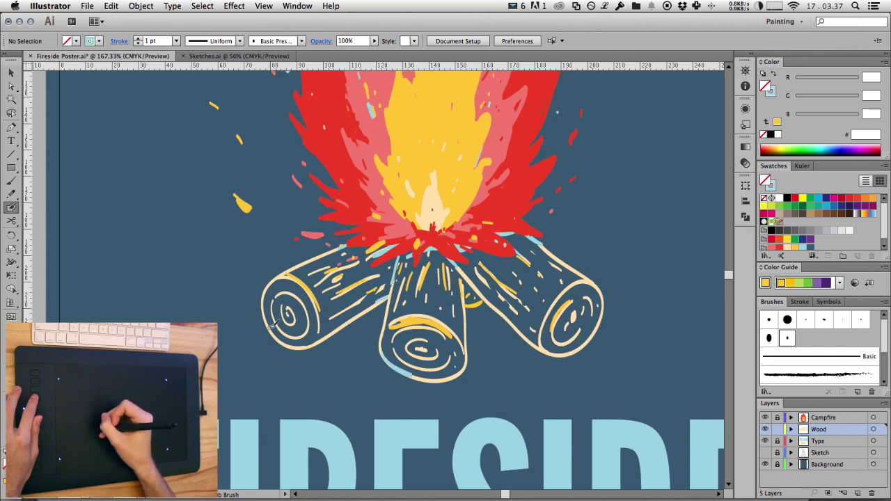
mouse_move(265, 314)
left_mouse_down()
mouse_move(280, 337)
mouse_move(333, 337)
left_mouse_up()
mouse_move(542, 346)
left_mouse_down()
mouse_move(587, 344)
mouse_move(602, 320)
left_mouse_up()
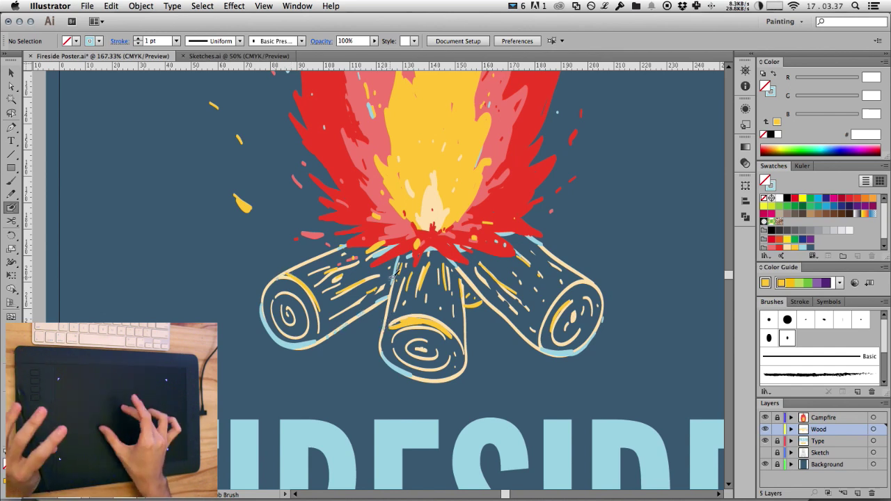
Review the shaded logs within the whole poster and up close around the fire's base
scroll(385, 323, "down", 5)
scroll(394, 273, "down", 3)
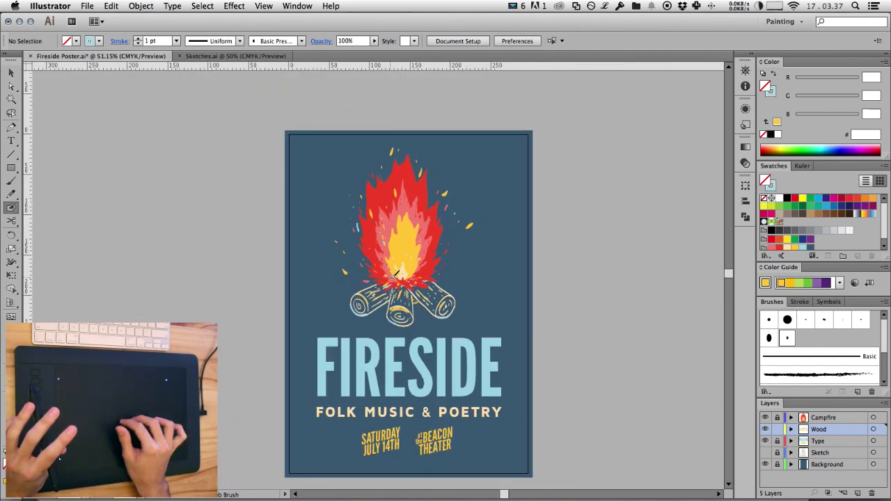
scroll(395, 273, "down", 2)
scroll(394, 274, "up", 3)
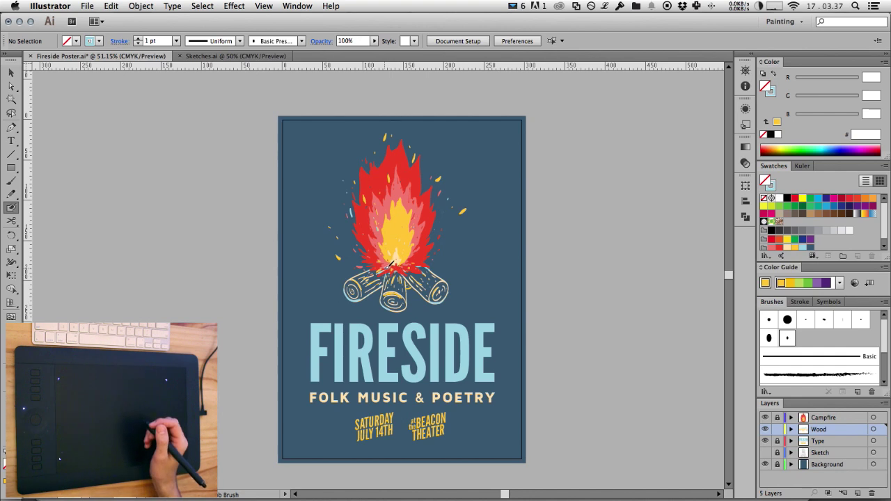
scroll(456, 264, "up", 5)
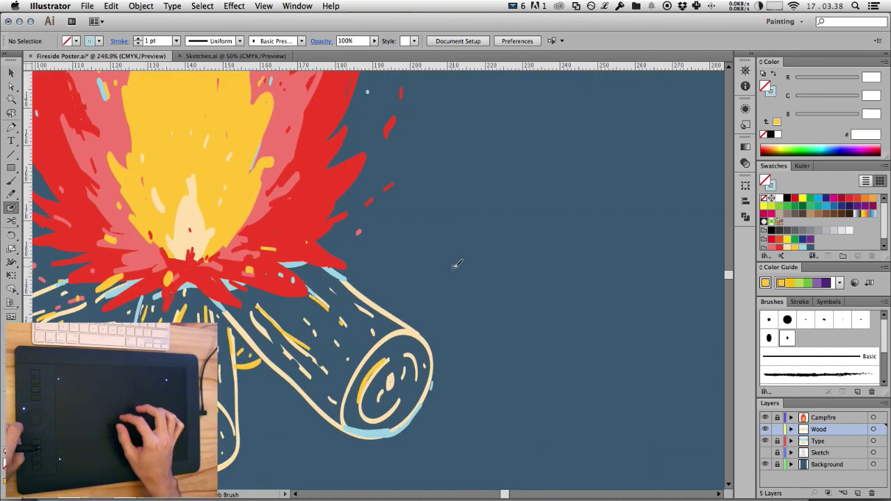
scroll(282, 236, "left", 5)
scroll(282, 236, "down", 3)
scroll(282, 236, "up", 2)
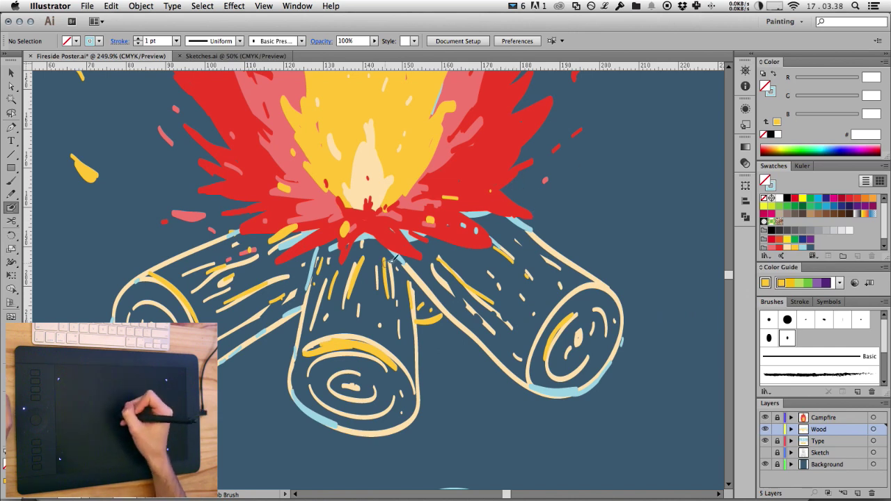
Draw light blue back logs peeking out behind the flames on both sides and between the front logs, with short bark lines
mouse_move(542, 163)
left_mouse_down()
mouse_move(502, 140)
mouse_move(505, 200)
left_mouse_up()
left_click_drag(255, 150, 336, 230)
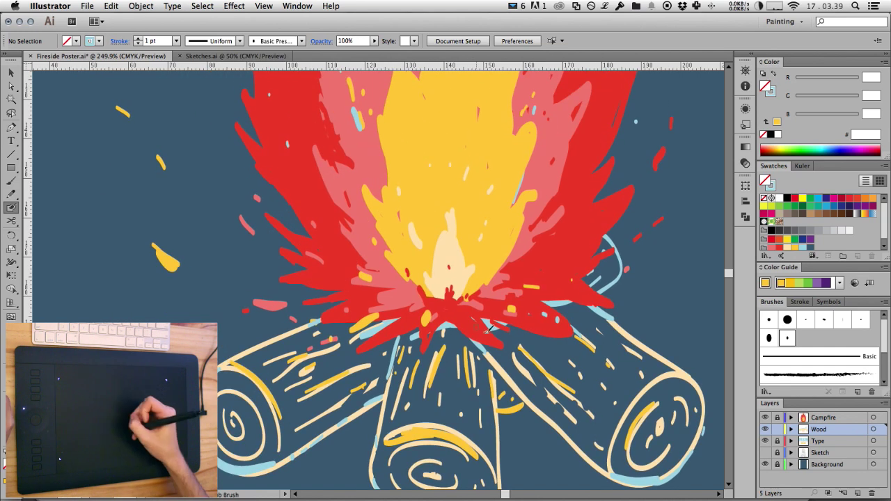
mouse_move(360, 287)
left_mouse_down()
mouse_move(282, 236)
mouse_move(268, 187)
left_mouse_up()
mouse_move(348, 284)
left_mouse_down()
mouse_move(276, 273)
mouse_move(255, 301)
mouse_move(265, 343)
left_mouse_up()
left_click_drag(281, 294, 301, 288)
left_click_drag(273, 316, 280, 314)
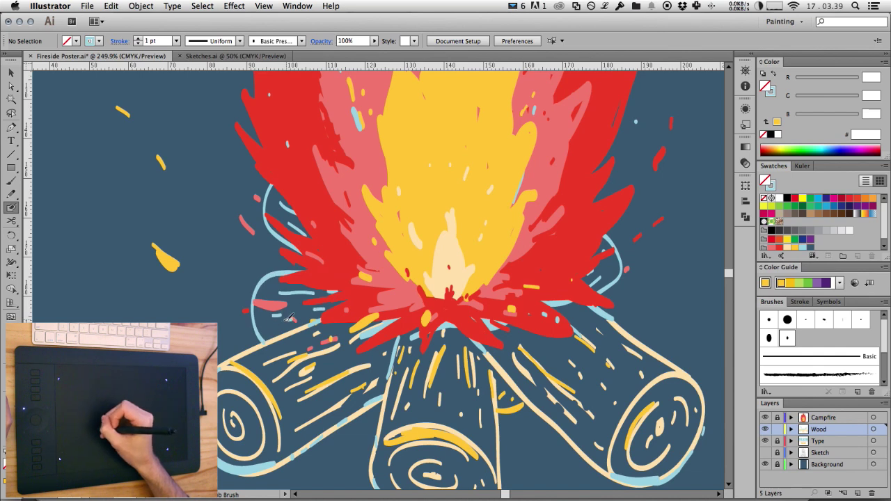
left_click_drag(356, 418, 379, 427)
Erase the uppermost light blue back log on the left side of the fire
scroll(624, 166, "down", 3)
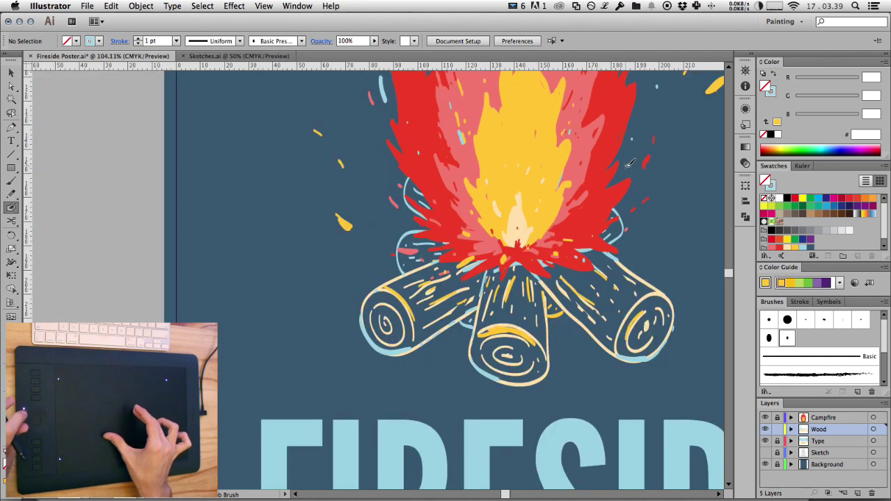
scroll(572, 167, "right", 5)
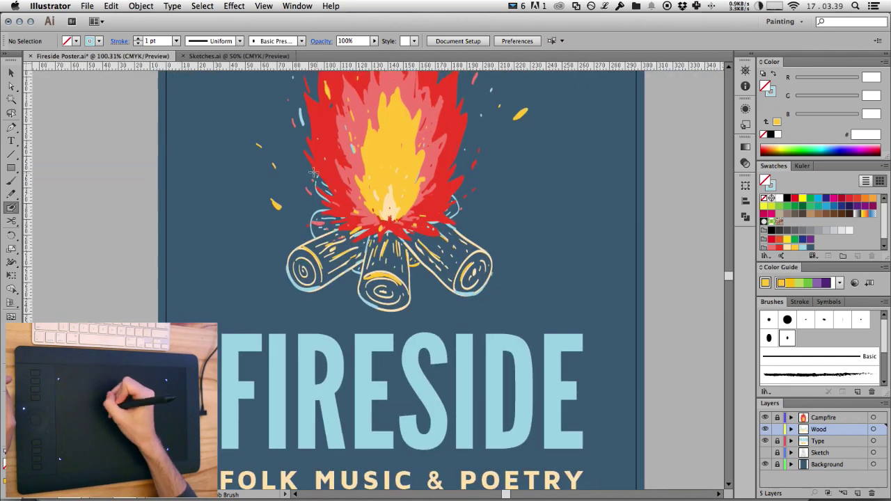
mouse_move(307, 187)
left_mouse_down()
mouse_move(342, 202)
mouse_move(344, 175)
left_mouse_up()
left_click_drag(292, 153, 357, 178)
Create a new layer directly above the Type layer and name it Shadow
left_click(825, 442)
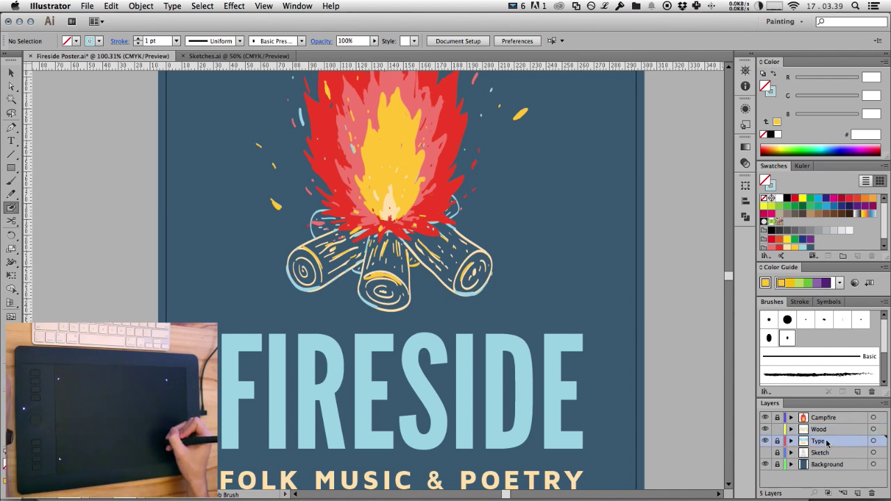
left_click(857, 493)
double_click(827, 442)
type("Shadow")
key("Return")
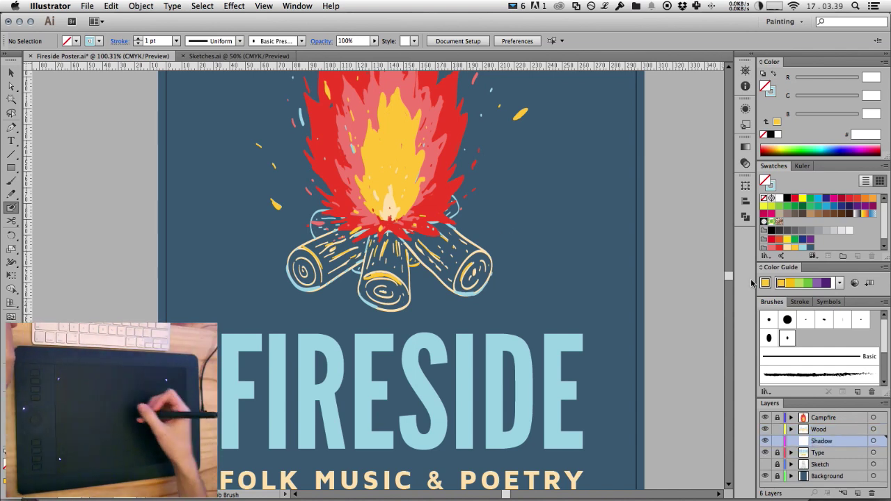
Set only the stroke to black (#231f20) and paint shadows with a larger Blob Brush between the front logs and behind the right log
left_click(811, 248)
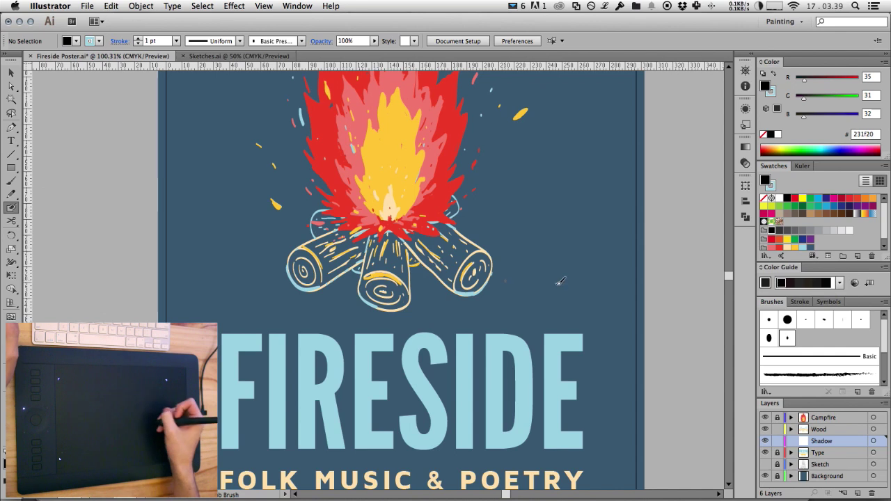
key("shift+x")
mouse_move(413, 266)
left_mouse_down()
mouse_move(432, 270)
mouse_move(411, 277)
left_mouse_up()
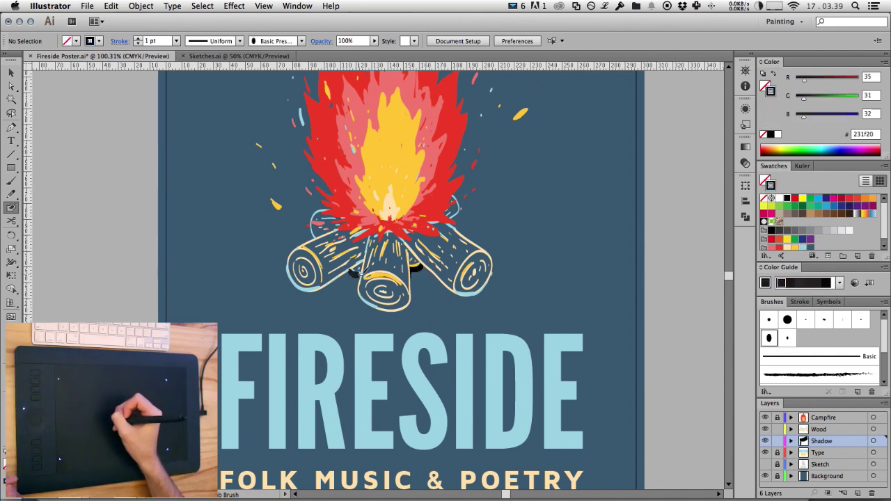
mouse_move(357, 272)
left_mouse_down()
mouse_move(329, 261)
mouse_move(352, 282)
mouse_move(321, 288)
left_mouse_up()
left_click_drag(439, 280, 432, 261)
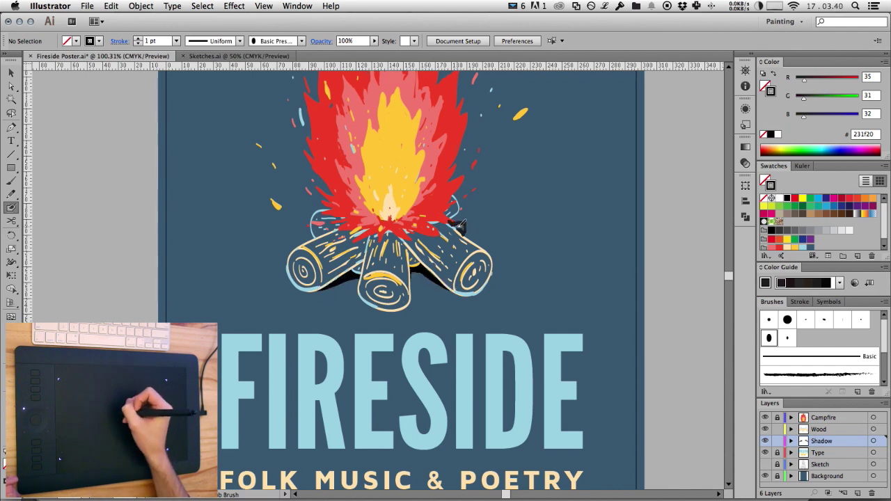
left_click_drag(459, 224, 461, 229)
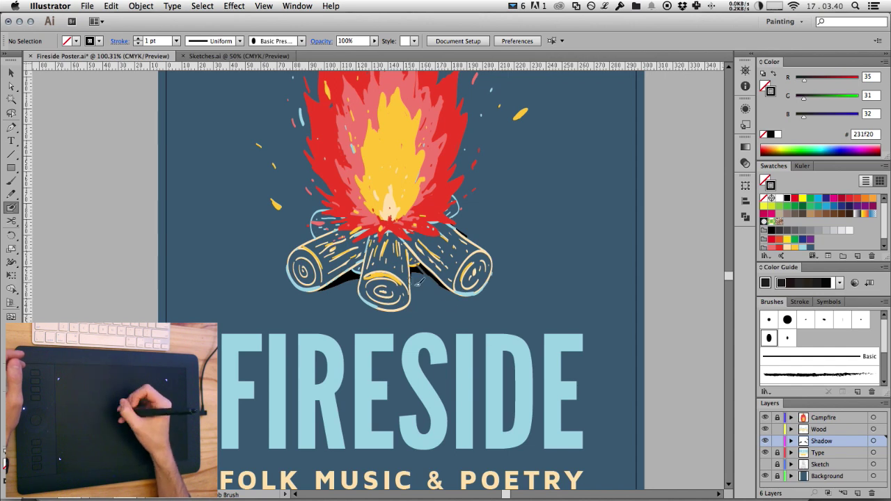
left_click_drag(421, 268, 438, 277)
Lock the Wood layer and paint black shadows under the ends of the three front logs and around the back logs on both sides
mouse_move(361, 301)
left_mouse_down()
mouse_move(410, 304)
mouse_move(350, 303)
mouse_move(397, 319)
left_mouse_up()
key("super+z")
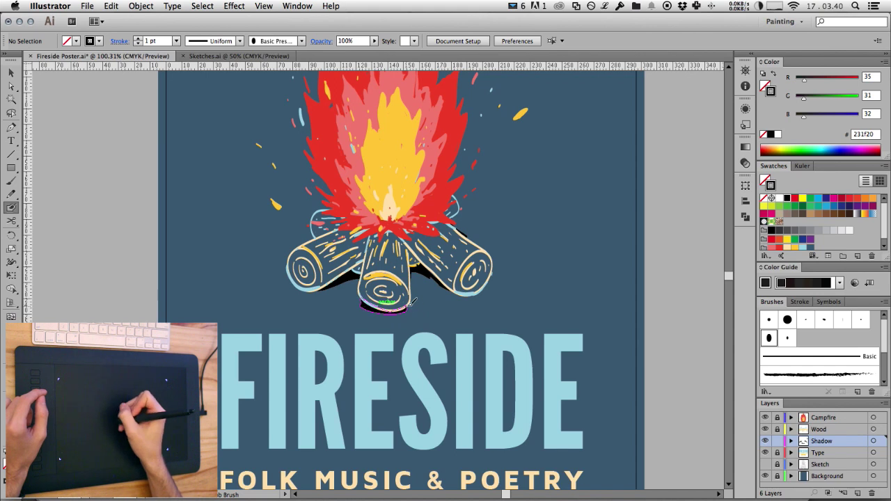
mouse_move(297, 281)
left_mouse_down()
mouse_move(318, 278)
mouse_move(301, 273)
left_mouse_up()
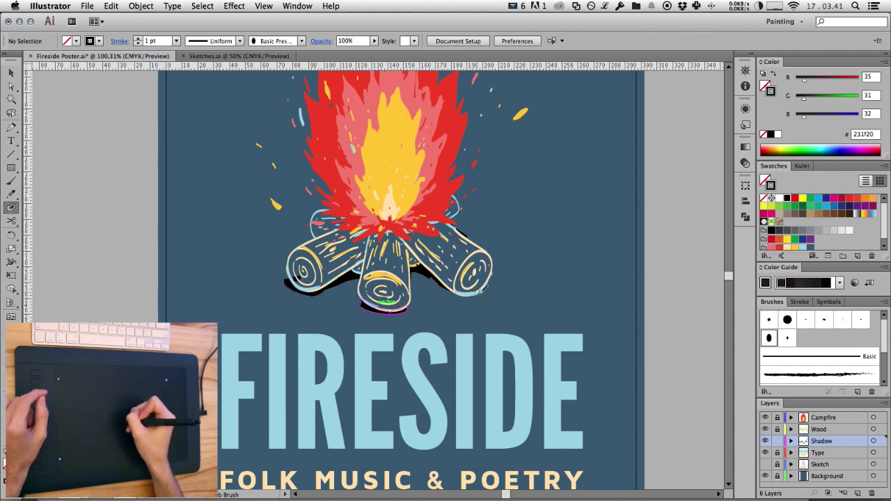
mouse_move(482, 292)
left_mouse_down()
mouse_move(490, 284)
mouse_move(484, 276)
mouse_move(478, 292)
left_mouse_up()
left_click_drag(294, 265, 298, 278)
left_click_drag(453, 224, 463, 223)
mouse_move(331, 238)
left_mouse_down()
mouse_move(309, 243)
mouse_move(319, 237)
left_mouse_up()
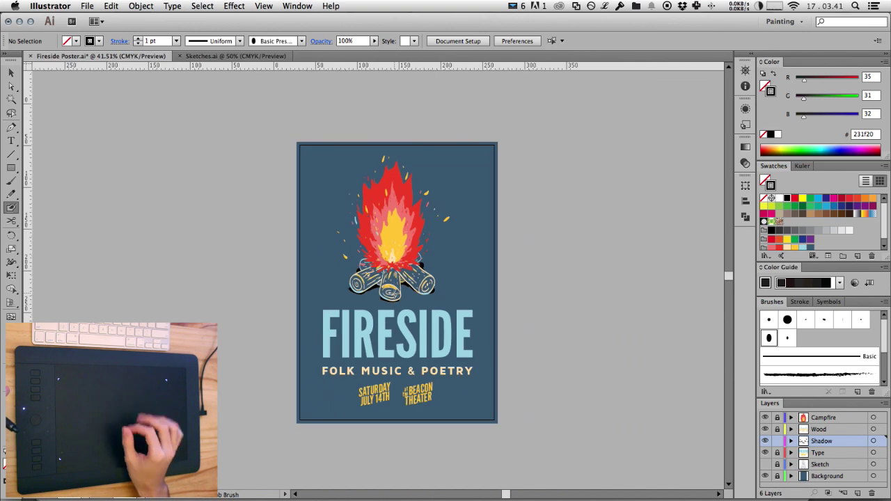
scroll(541, 239, "up", 2)
scroll(541, 239, "left", 3)
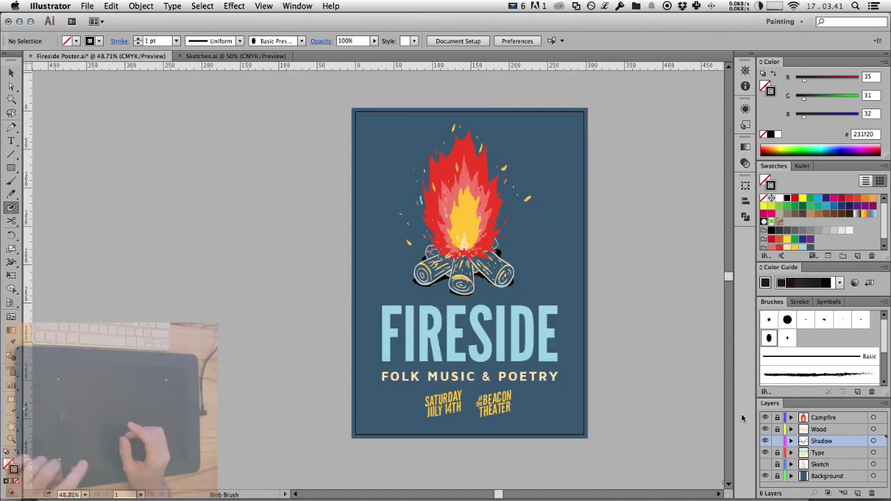